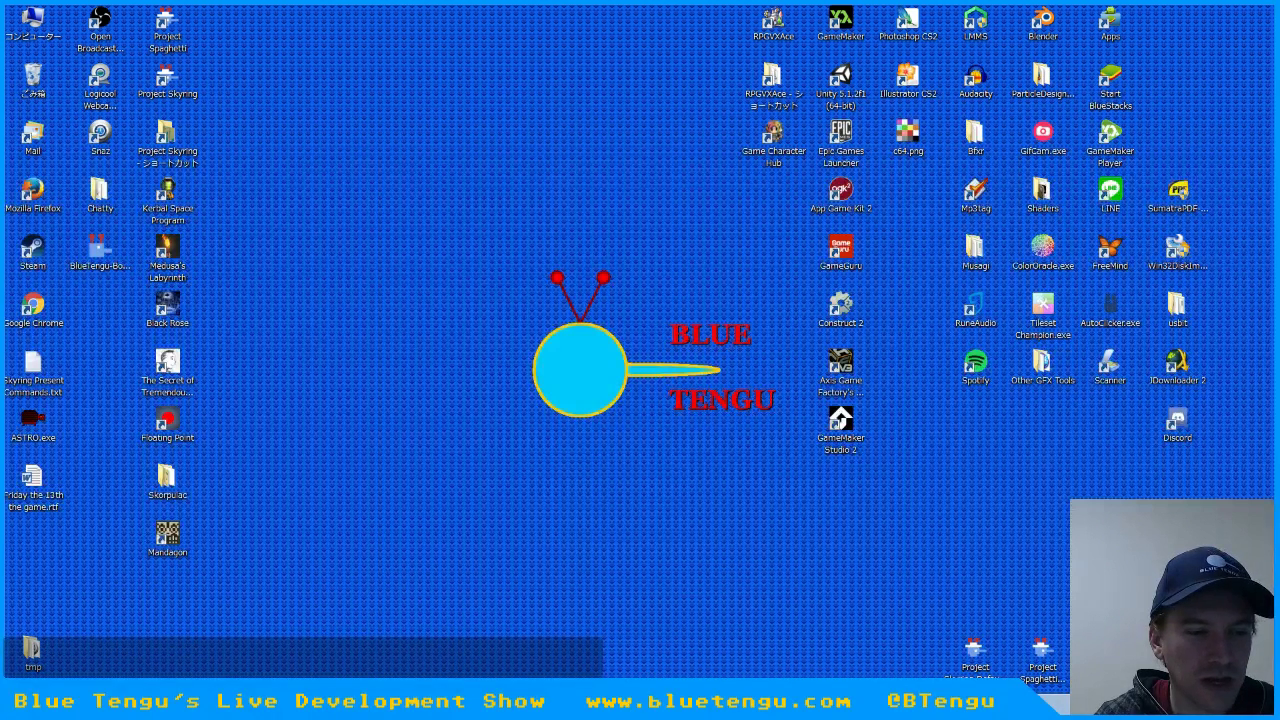
Scroll across the Project Skyring Trello board's task lists, then return to GameMaker Studio.
key(alt+Tab)
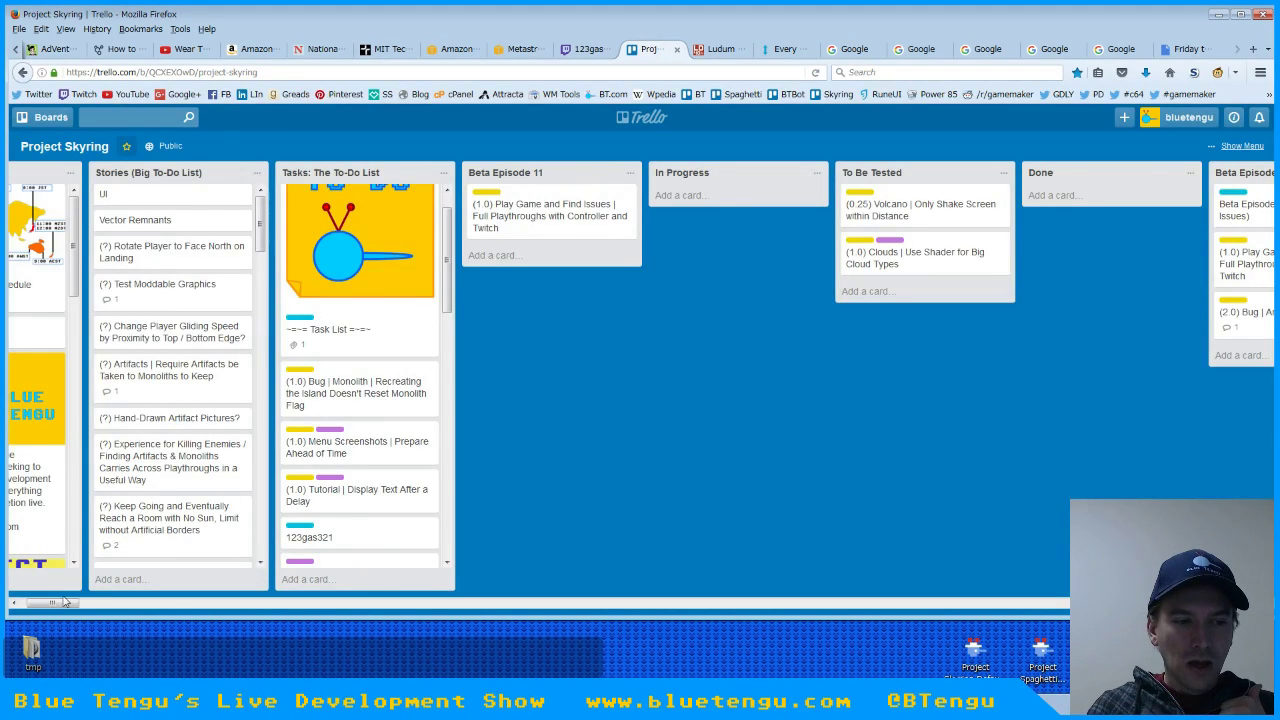
drag(58, 604, 76, 605)
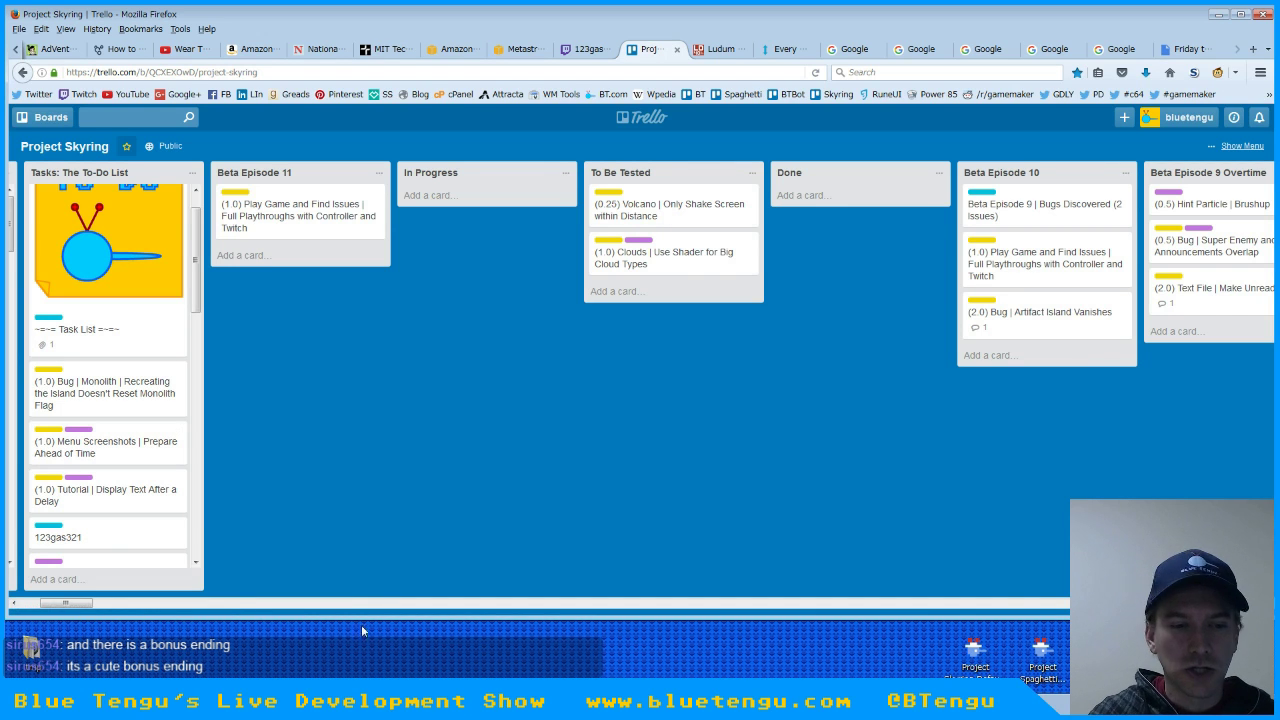
key(alt+Tab)
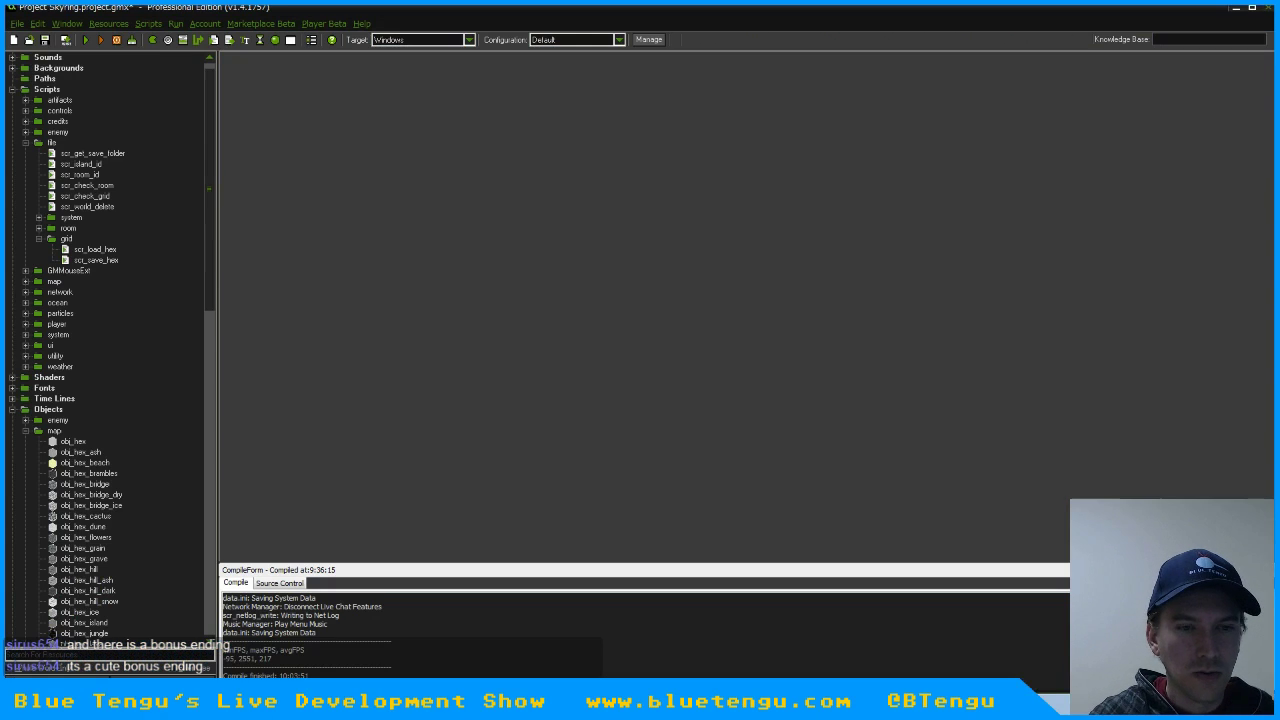
Compile and run the Skyring project until its title menu appears.
click(86, 40)
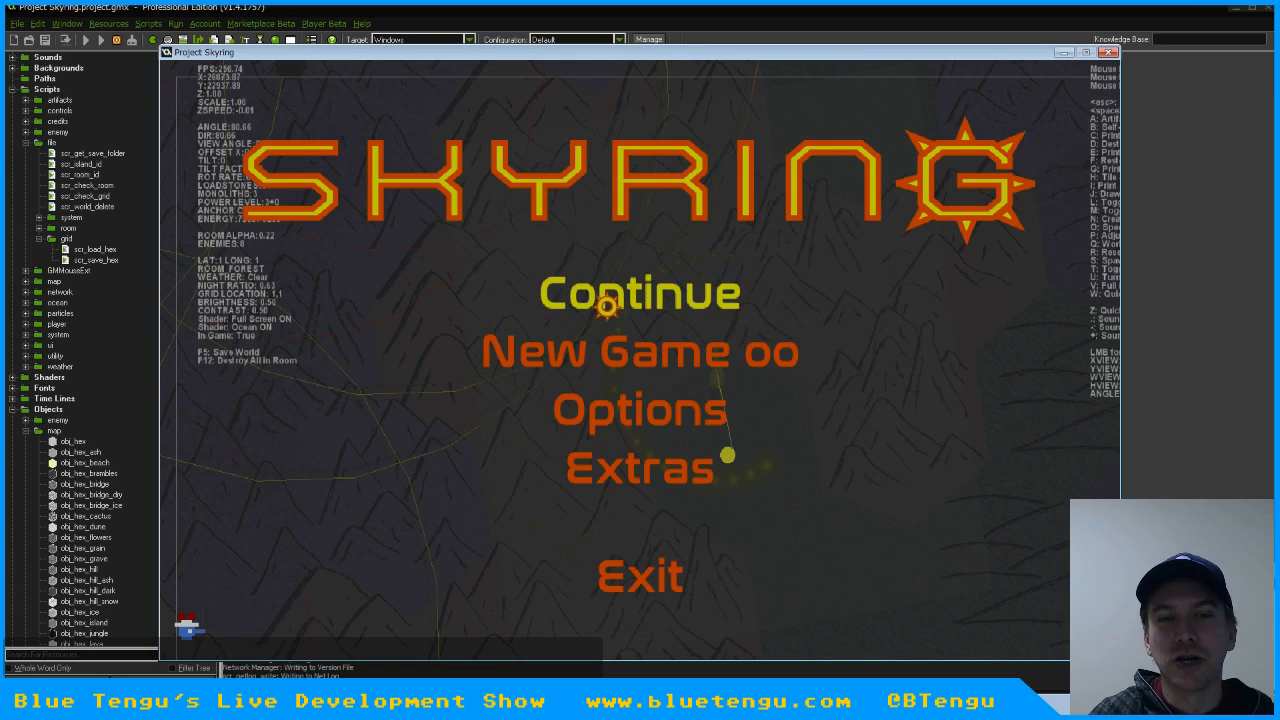
Look into the Extras menu, go back, and Continue the saved game.
click(635, 470)
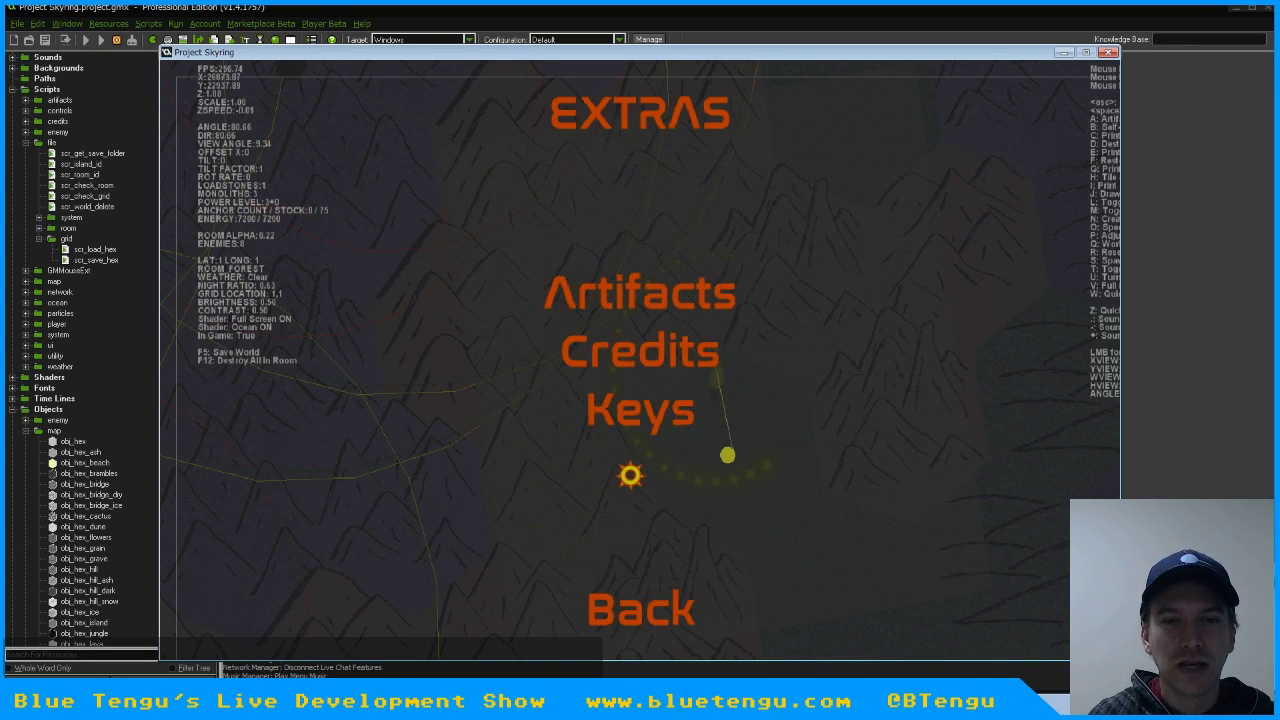
click(643, 614)
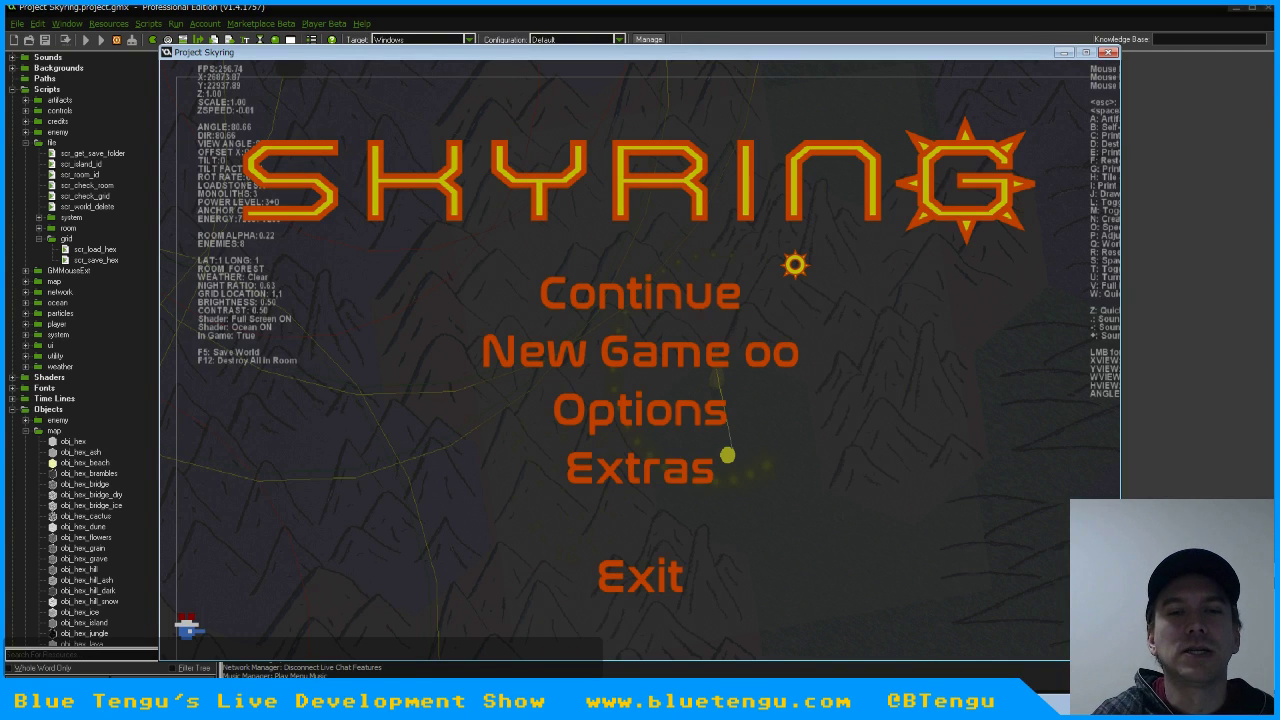
click(598, 302)
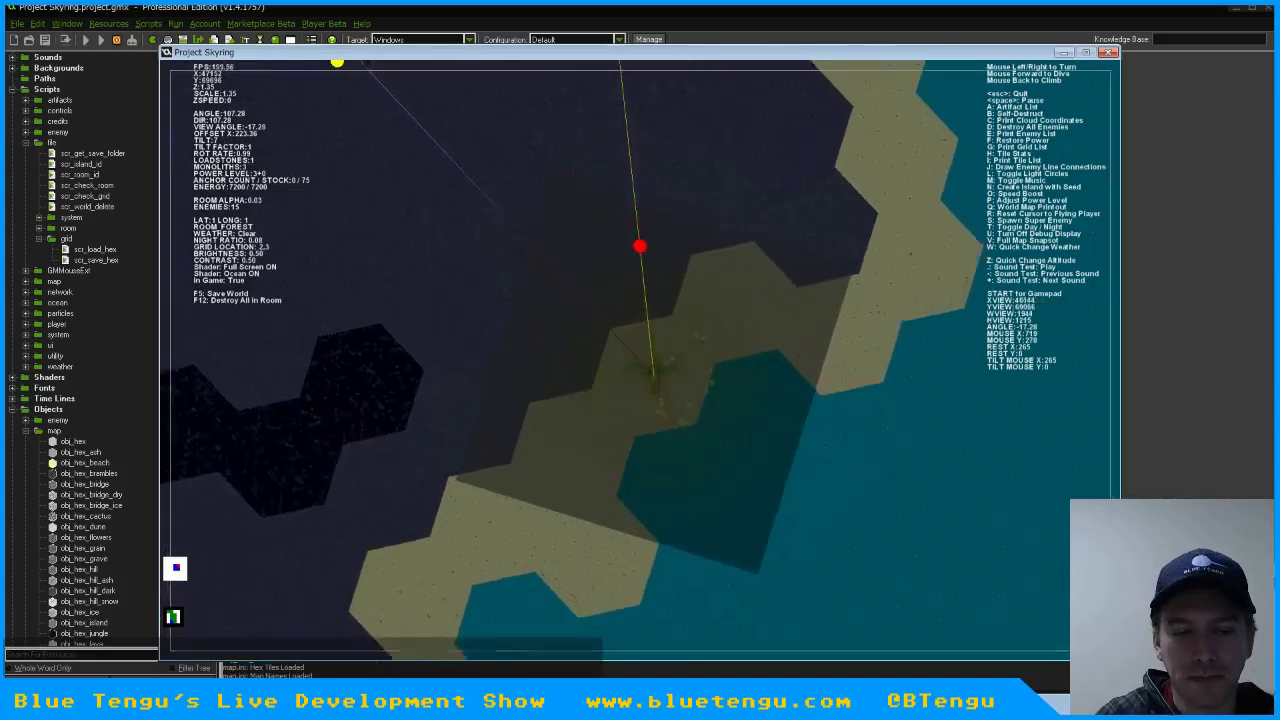
Fly low up-left across the island, past the Small Metal House on Wheels.
key(u)
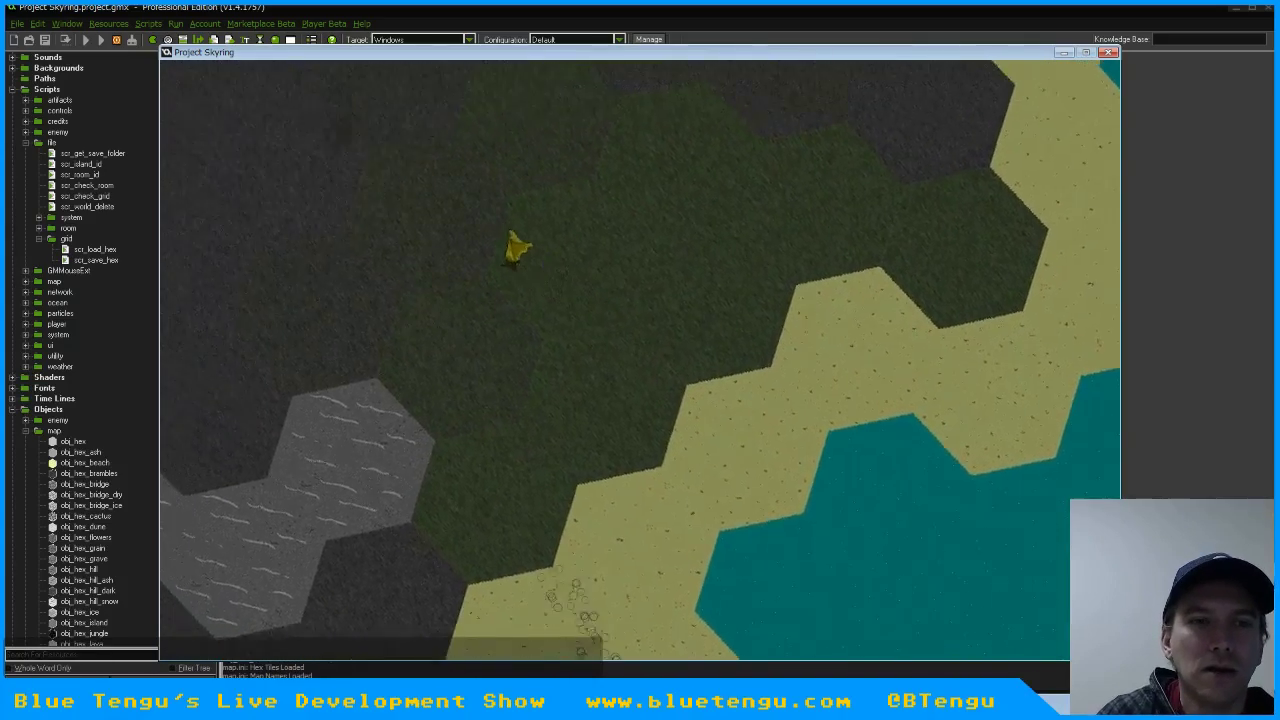
key(Up)
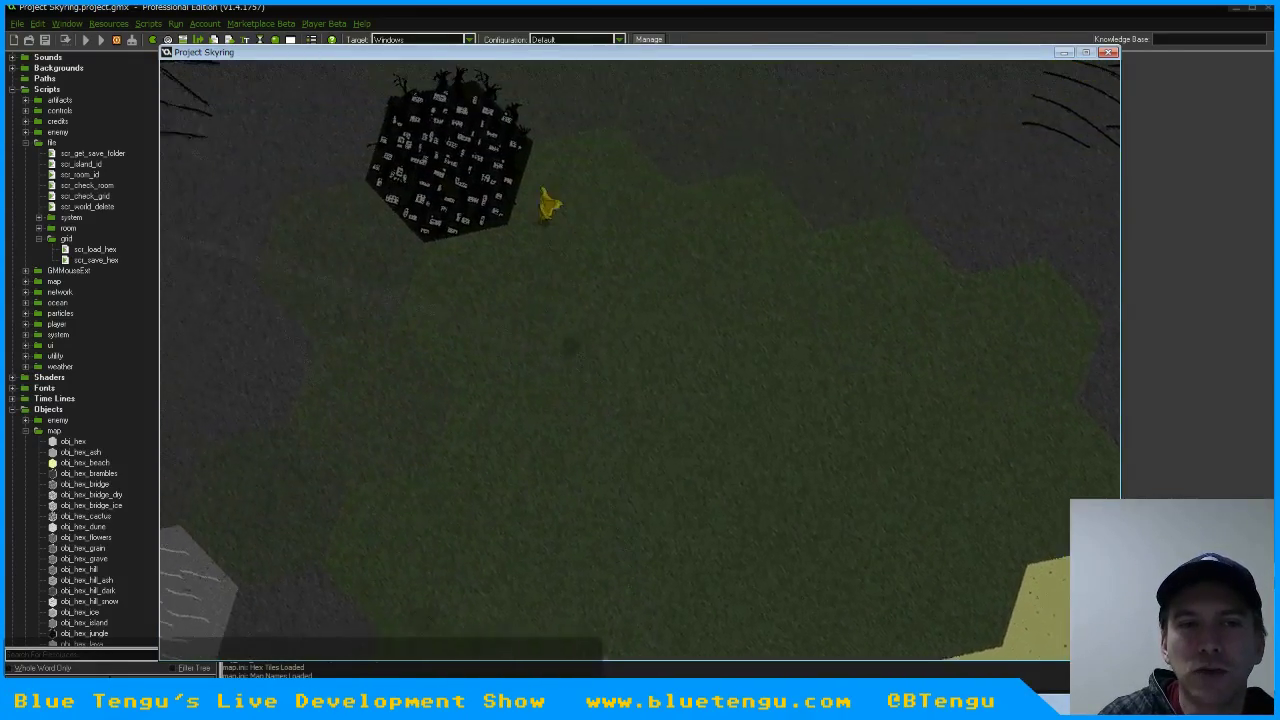
key(Up)
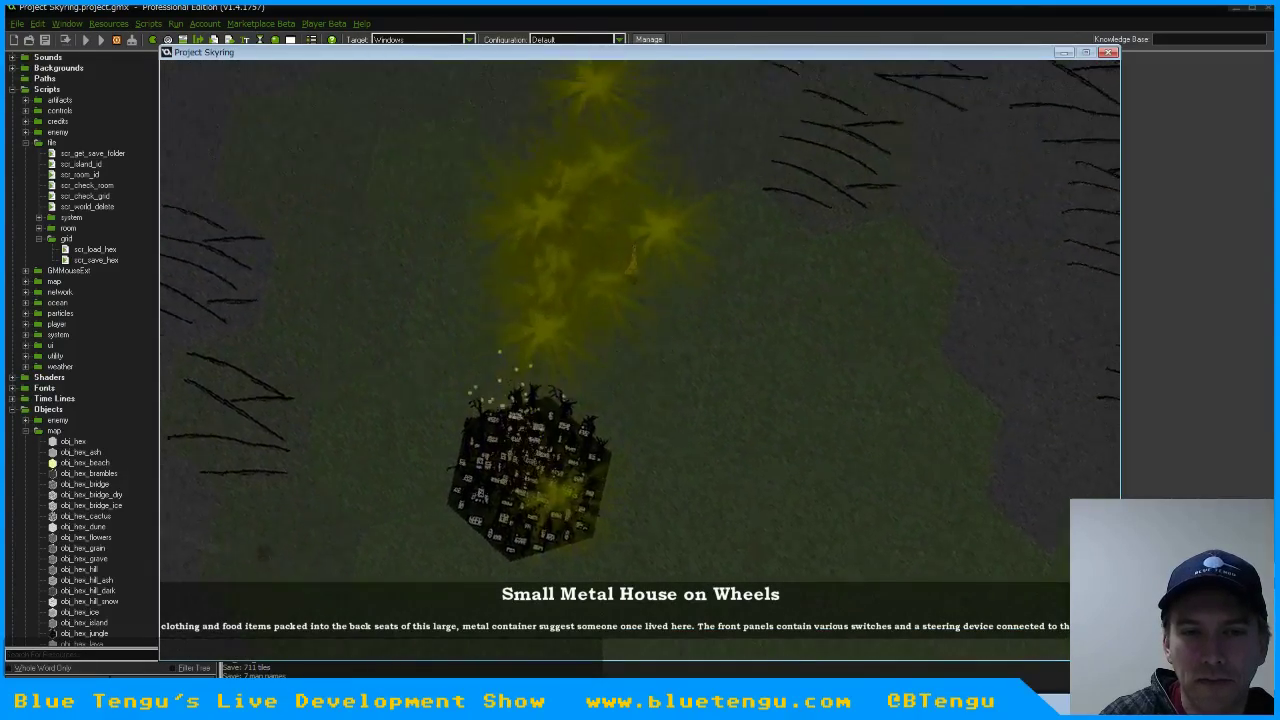
key(Up)
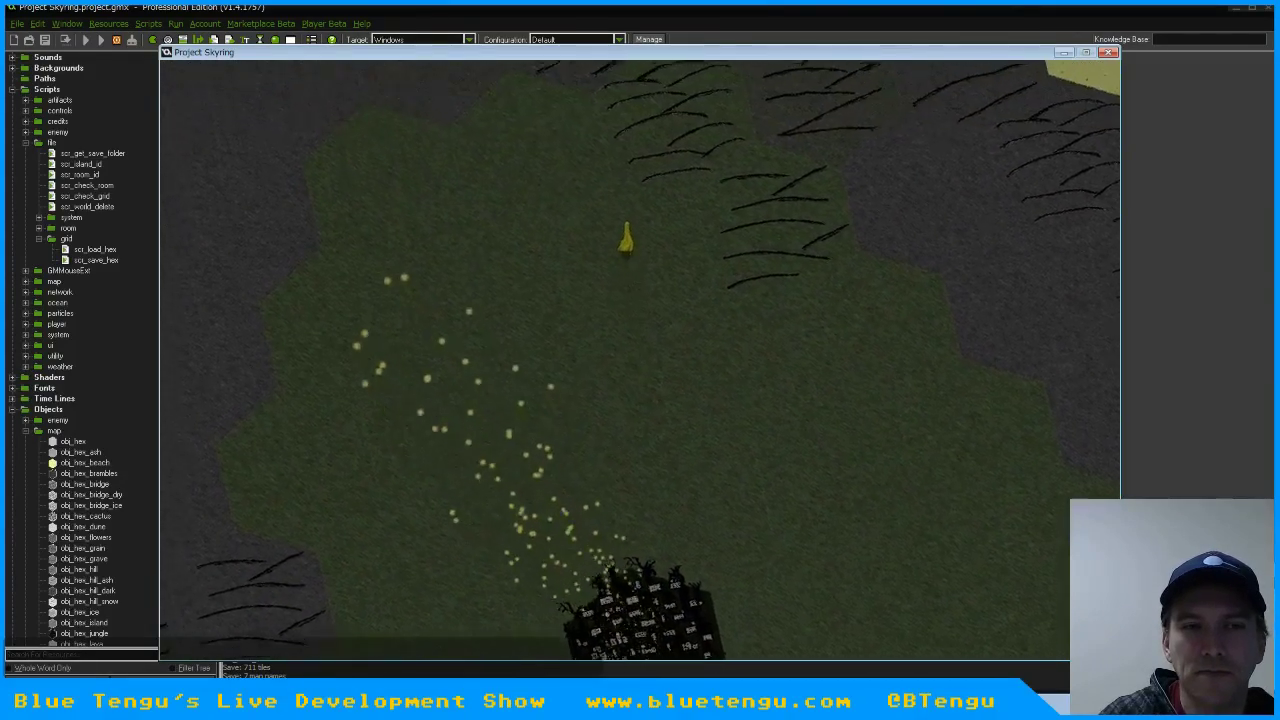
key(Up)
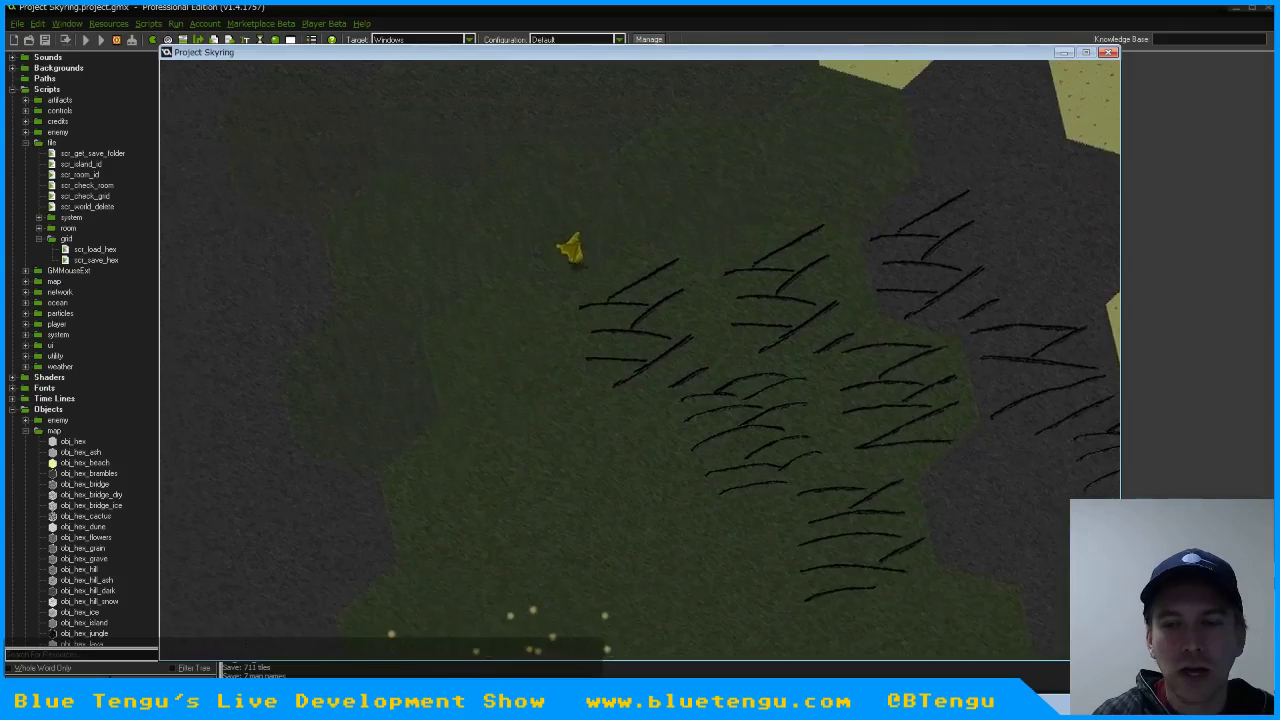
key(Up)
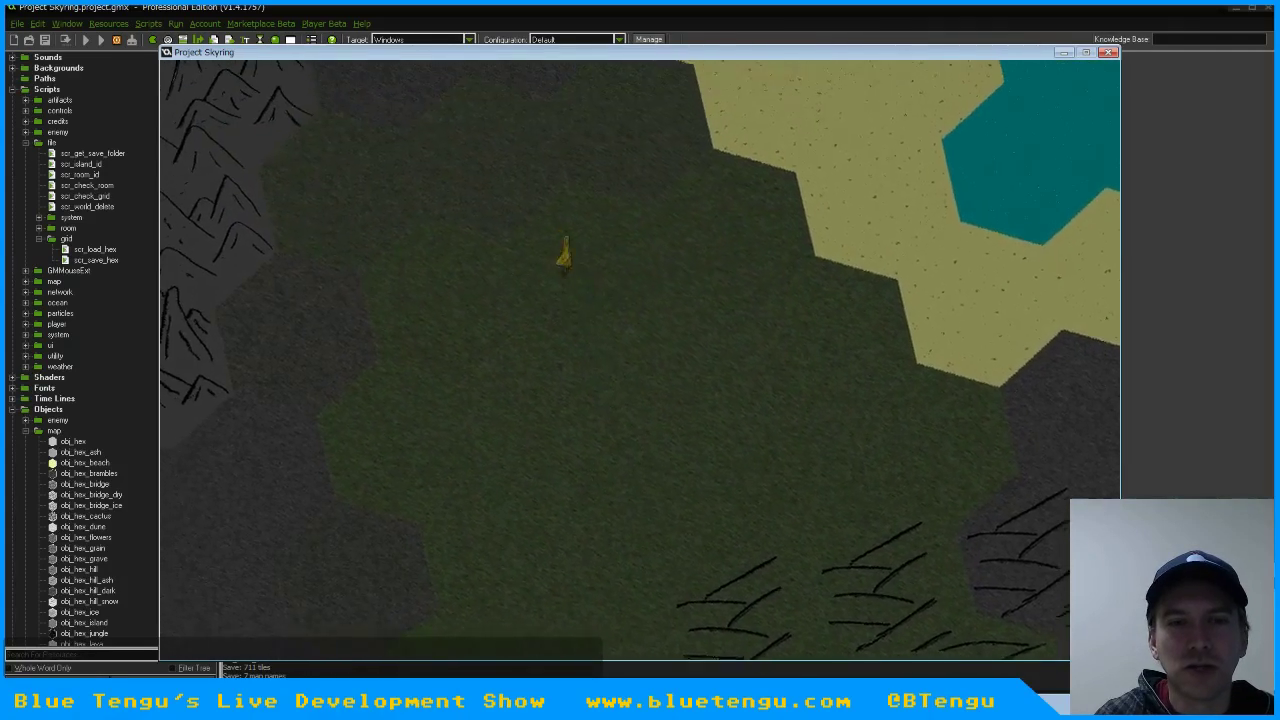
Cross the sandy coast north over the sea with the debug overlay on, into the next area.
key(Down)
key(Up)
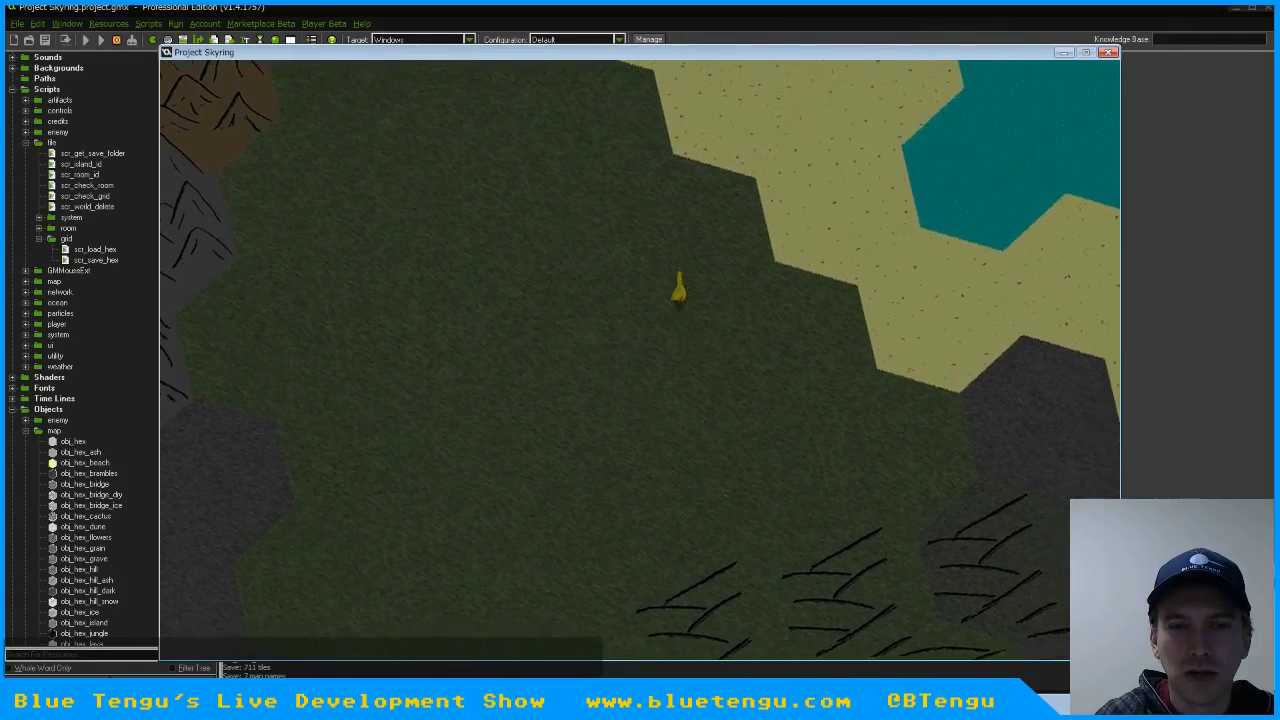
key(Up)
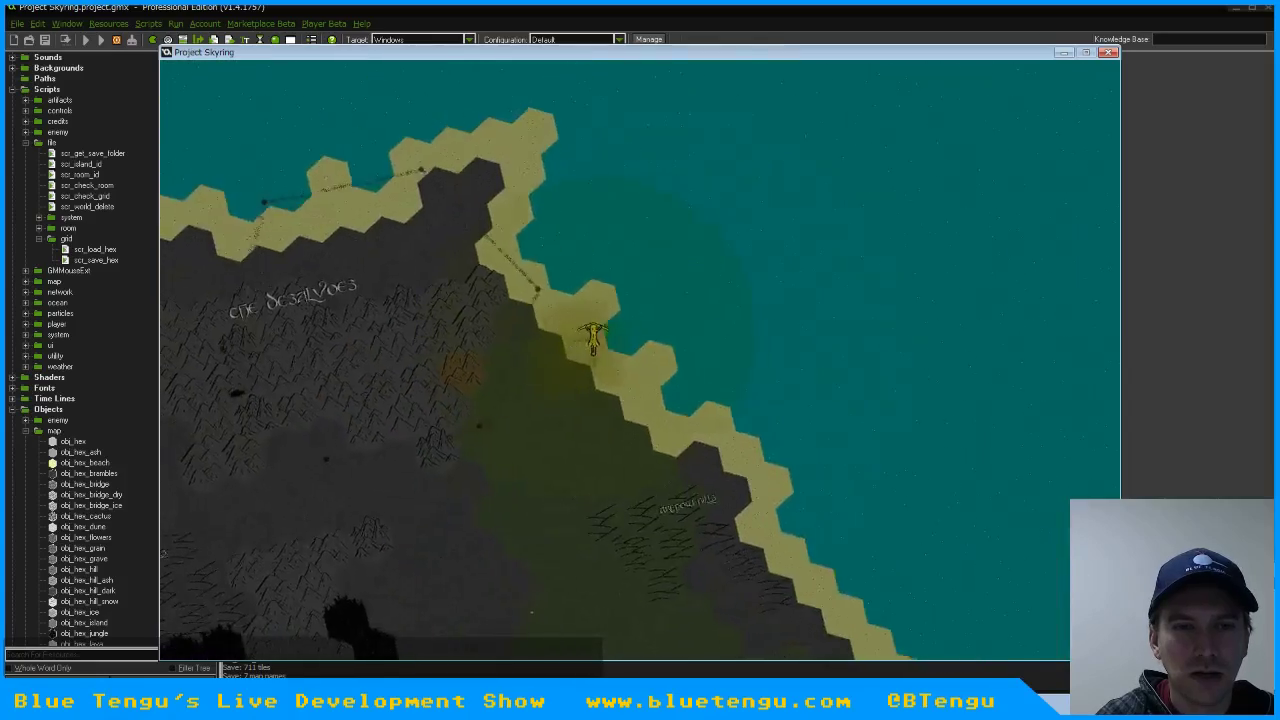
key(Up)
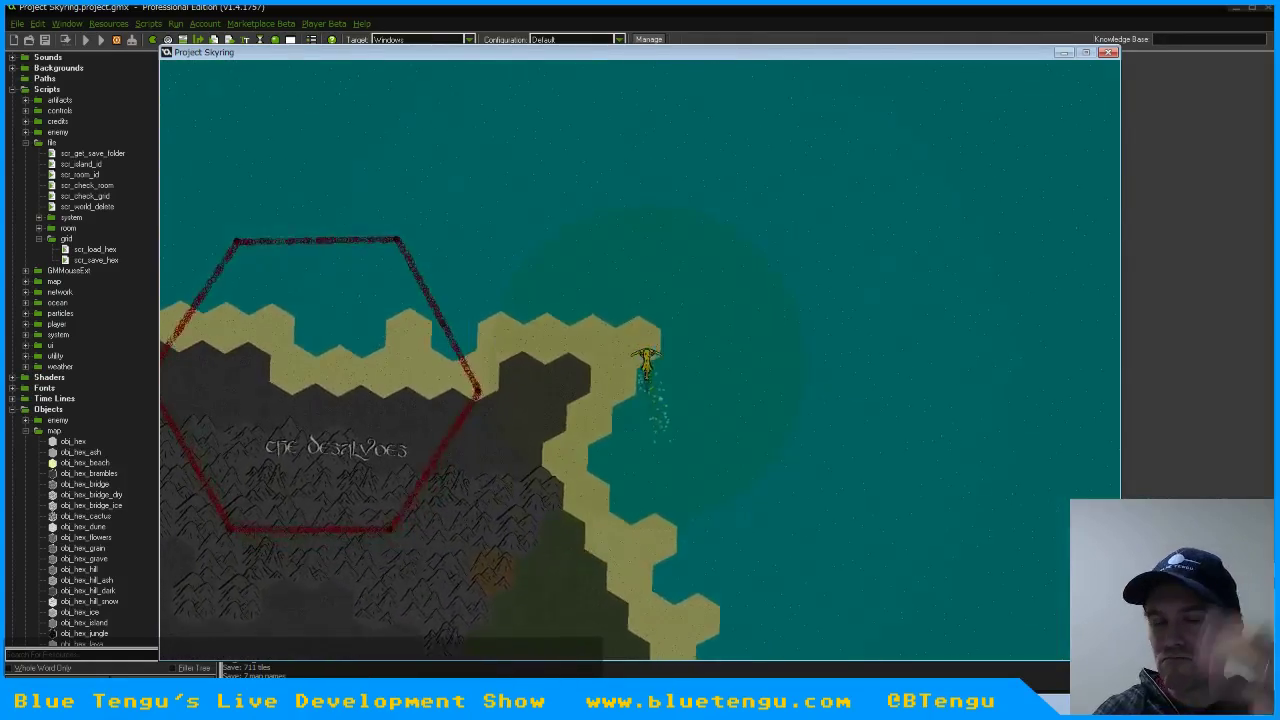
key(Up)
key(u)
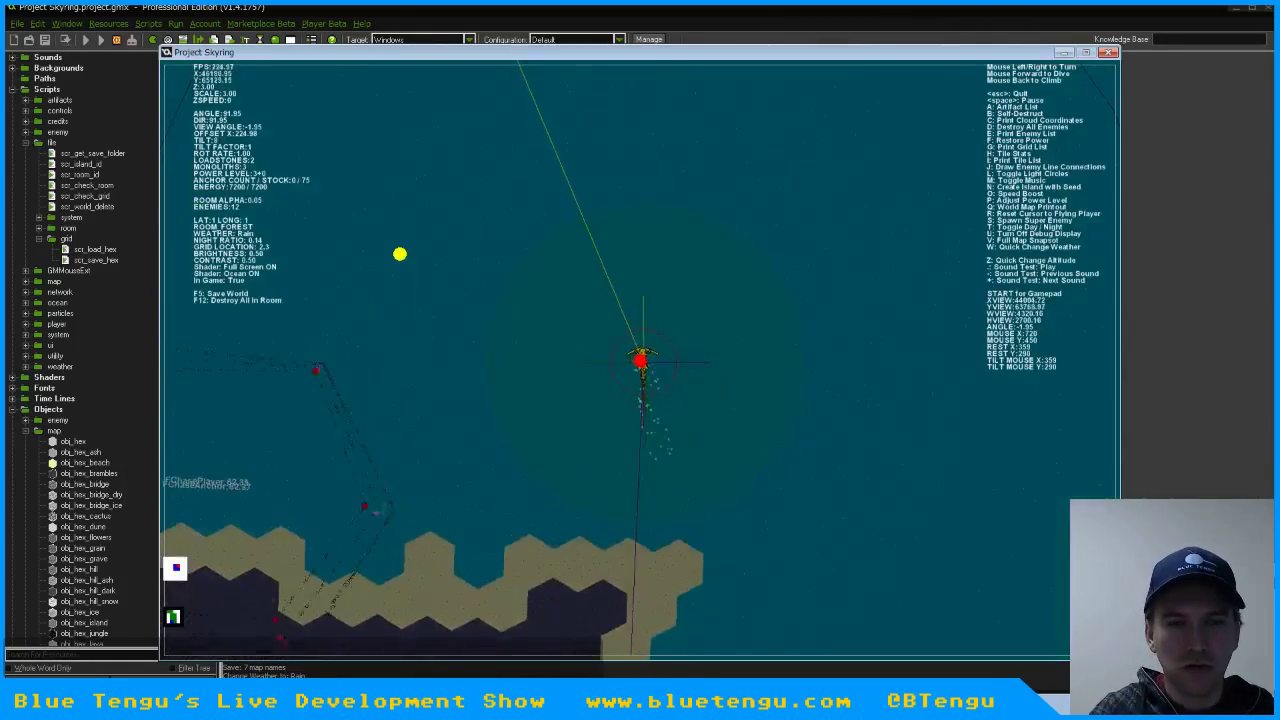
key(Up)
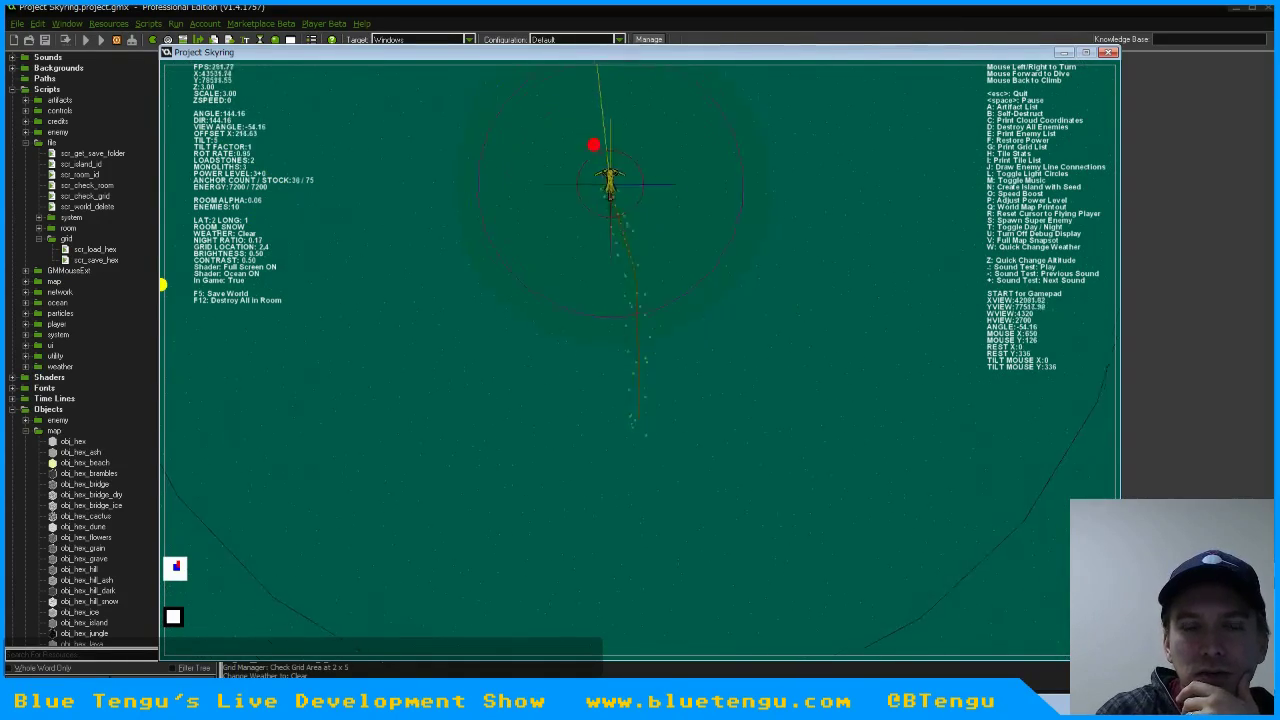
Recentre the cursor twice while crossing the sea, then hide the debug overlay.
key(r)
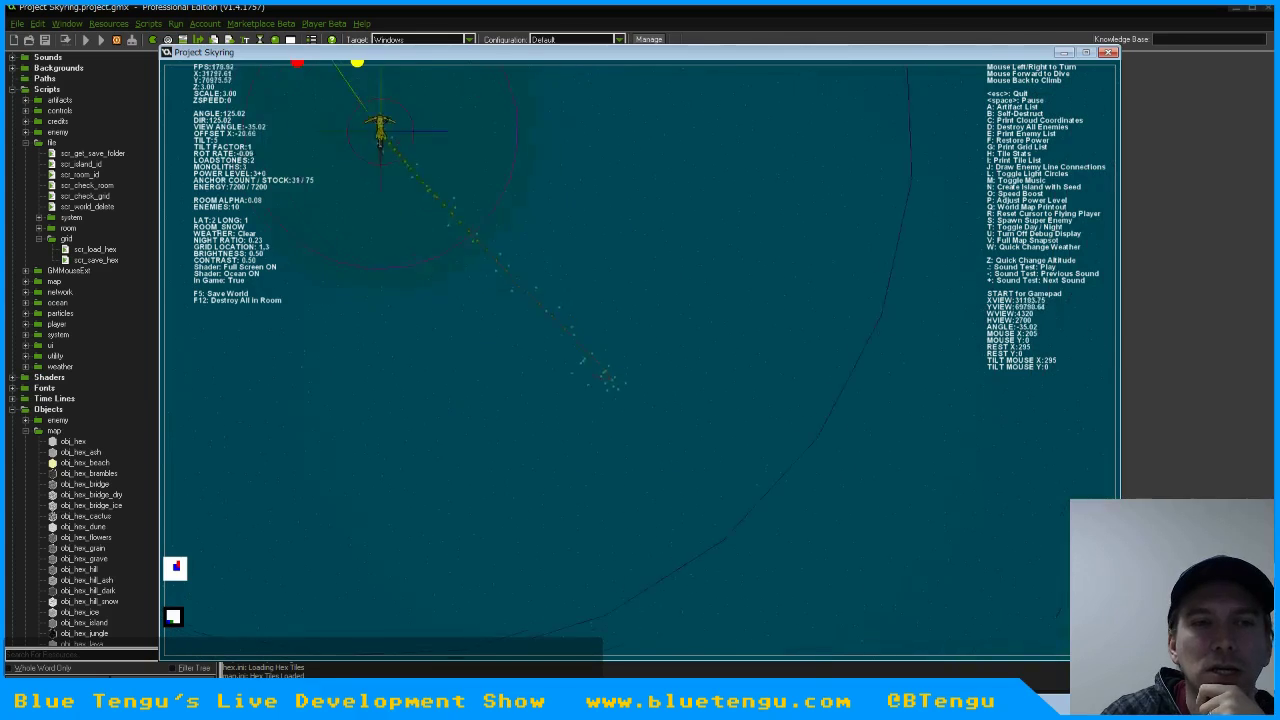
key(r)
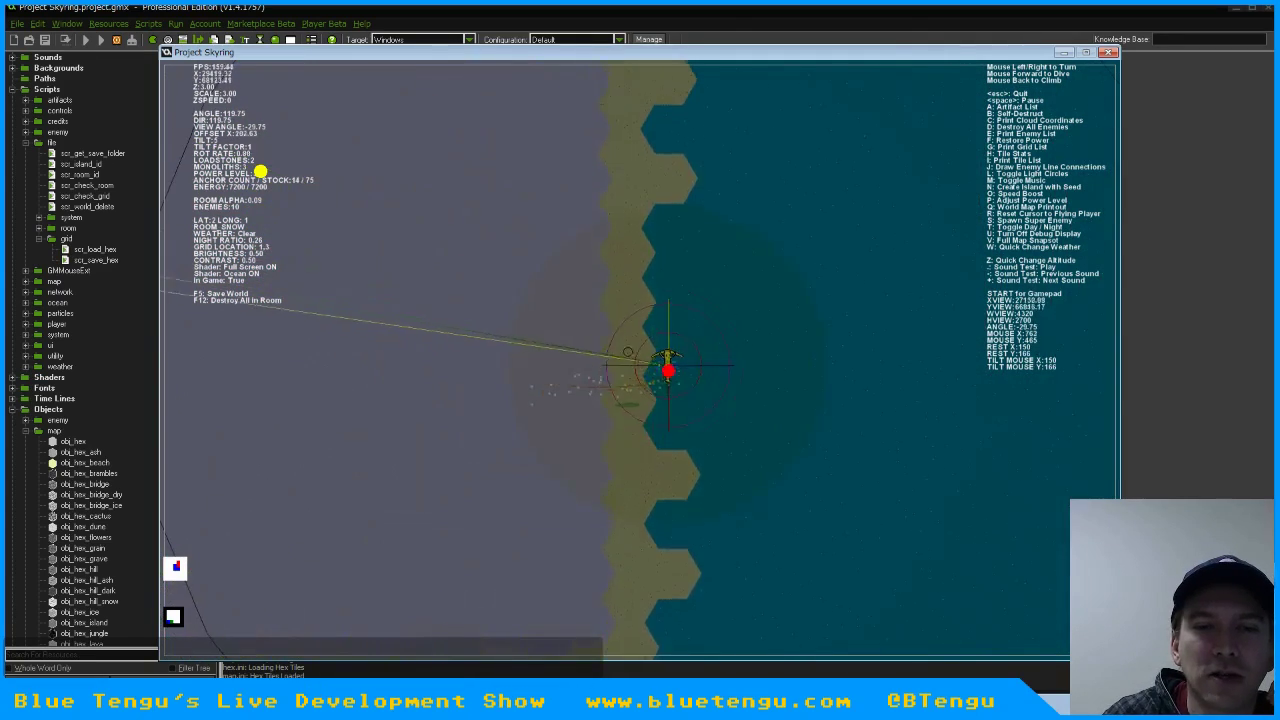
key(u)
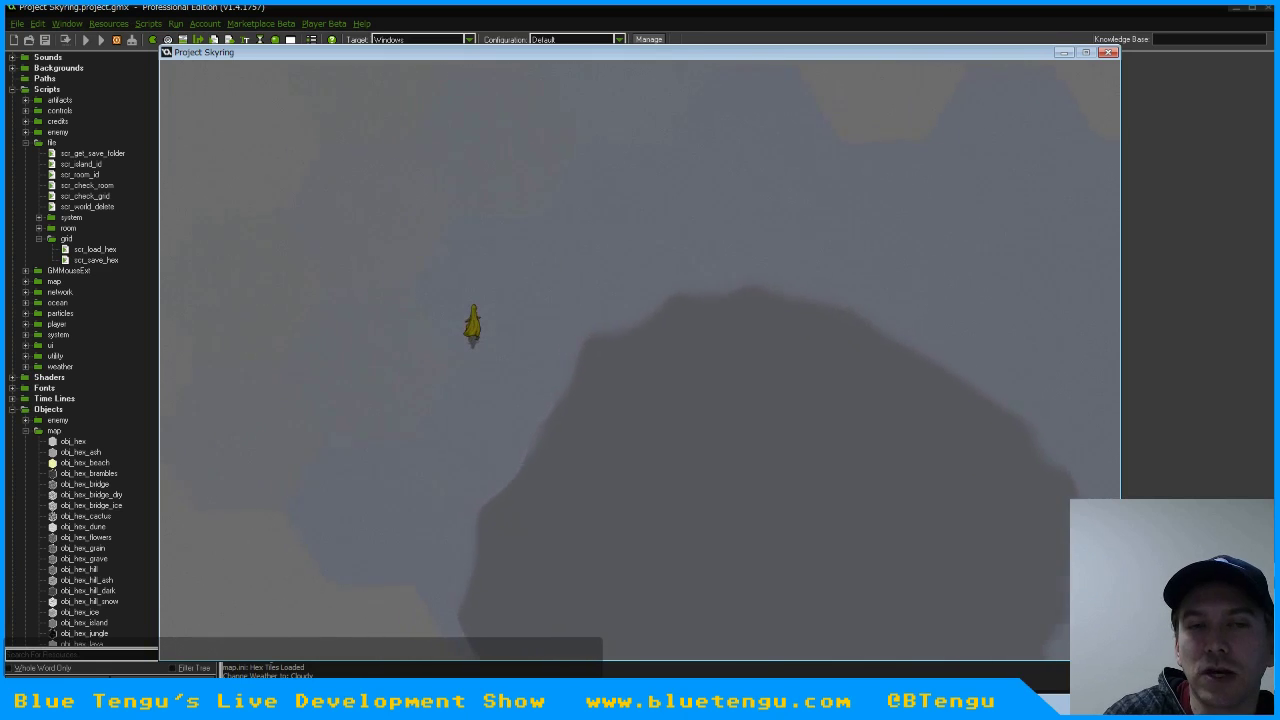
Toggle the debug overlay at the monolith, then Save & Exit and quit the game.
key(u)
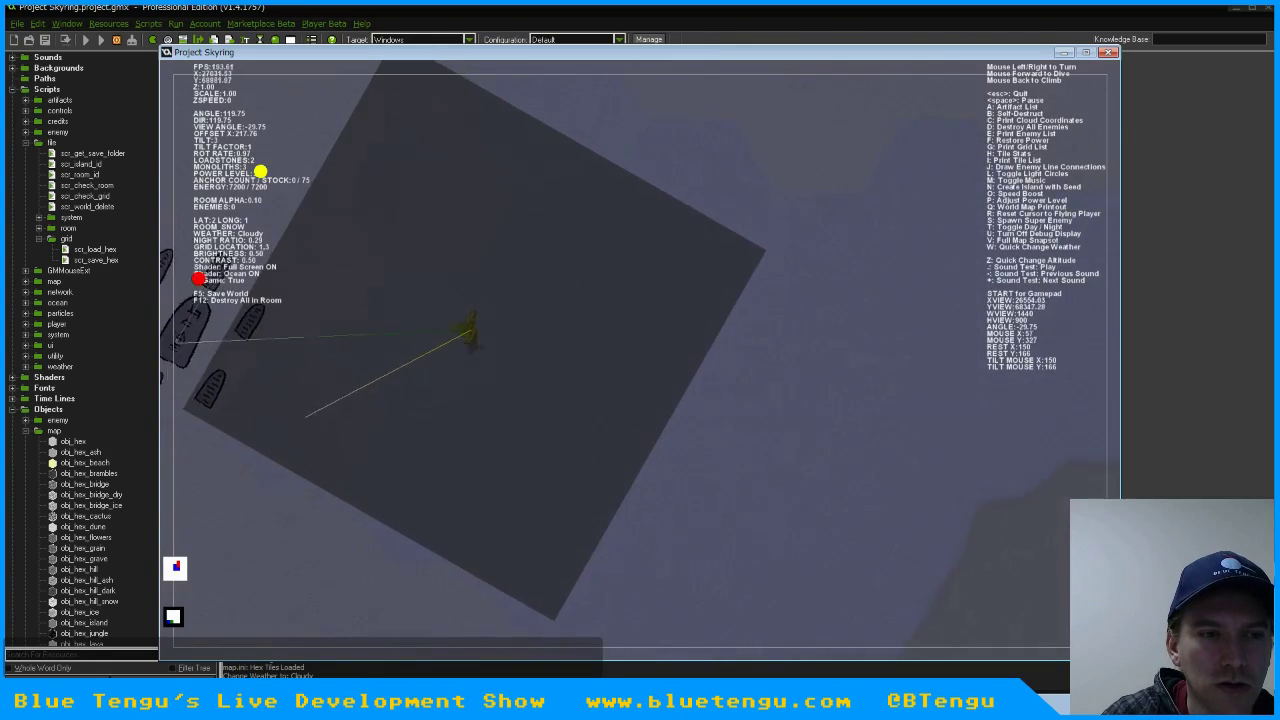
key(u)
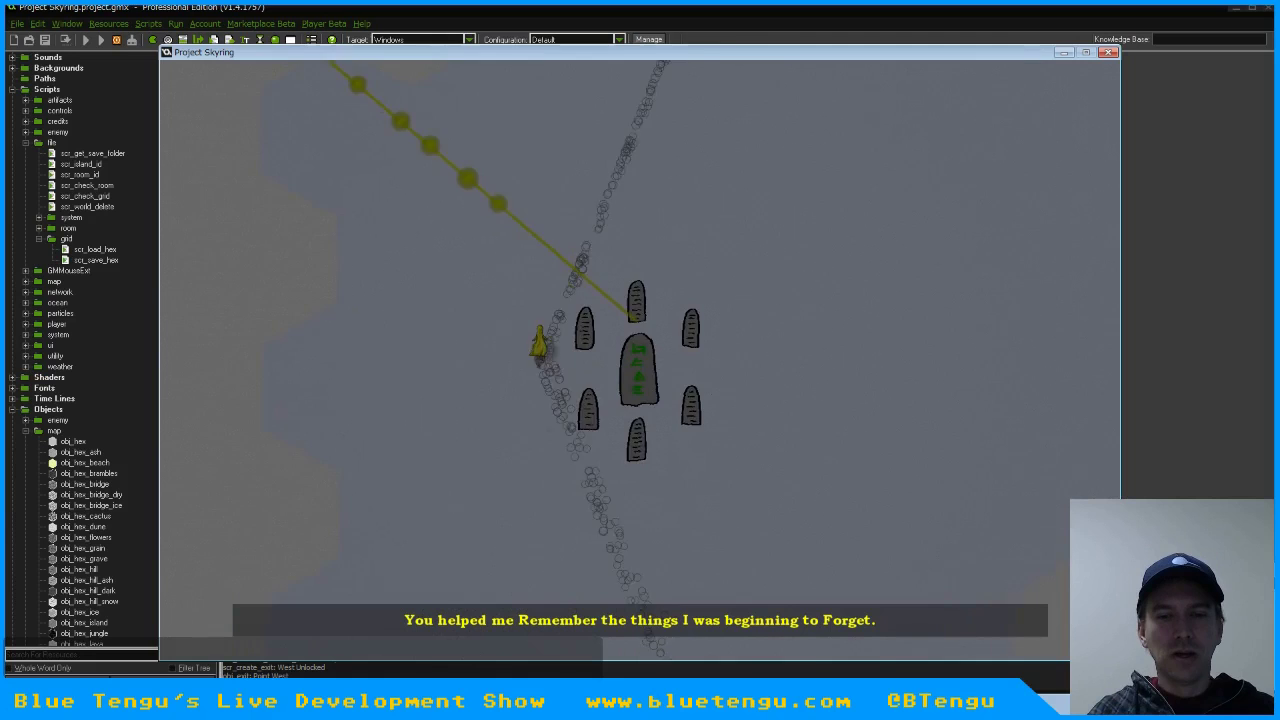
key(Escape)
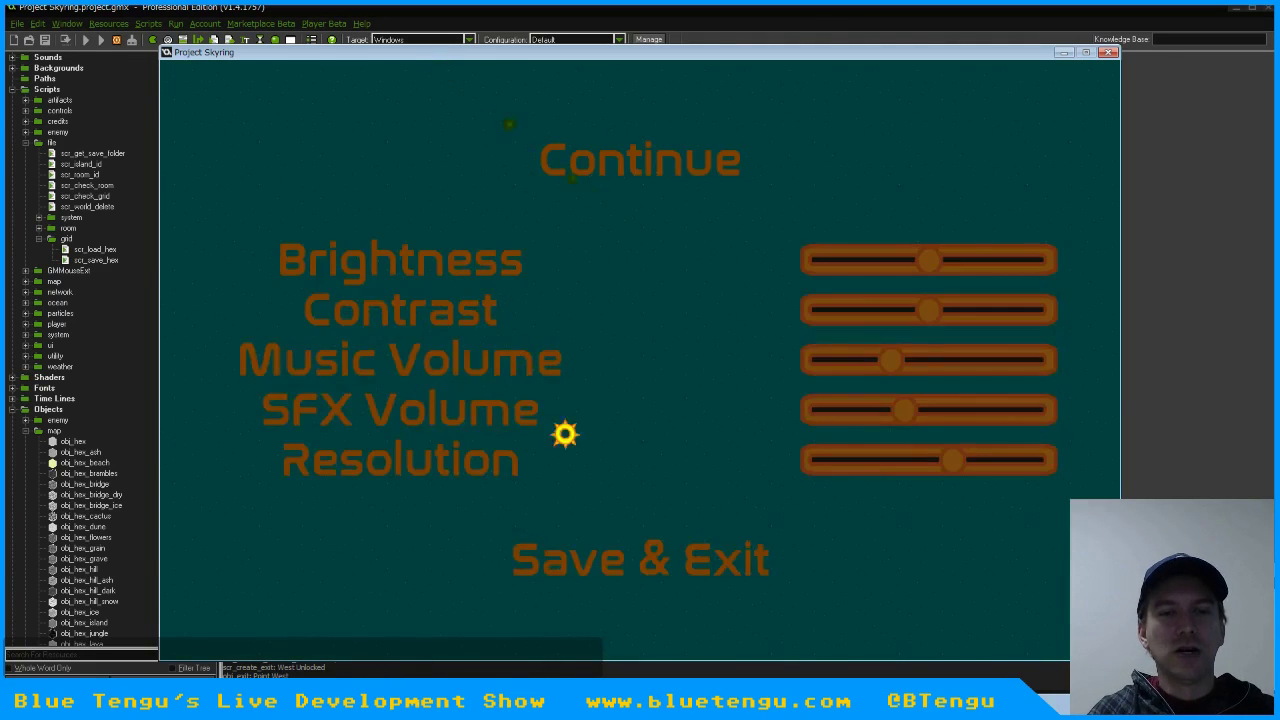
click(654, 557)
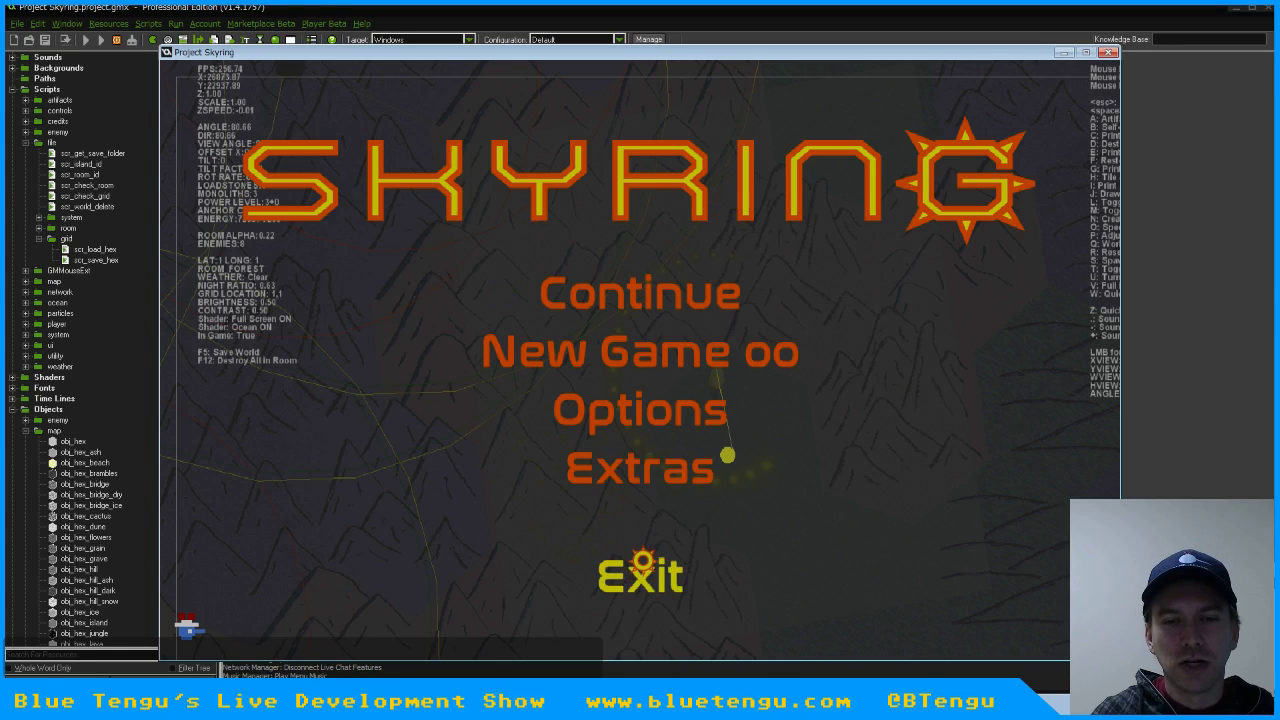
click(641, 576)
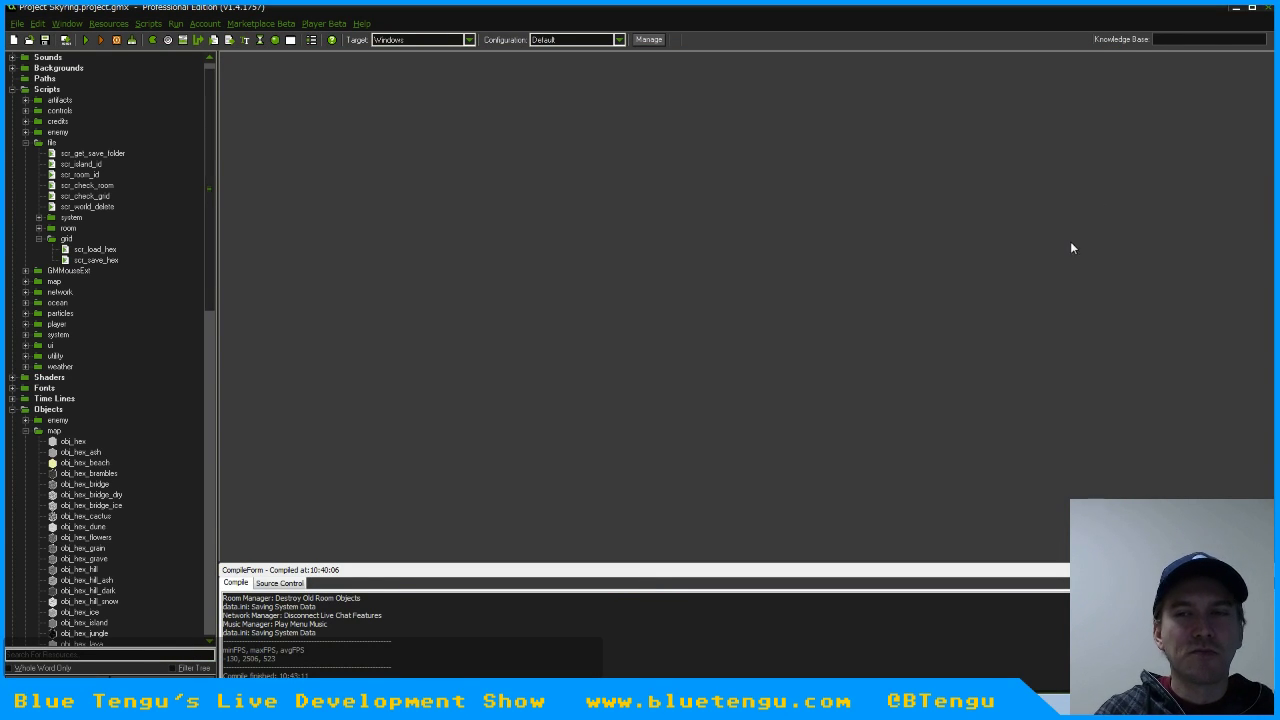
Minimize GameMaker Studio so the Trello board in Firefox shows.
click(1236, 7)
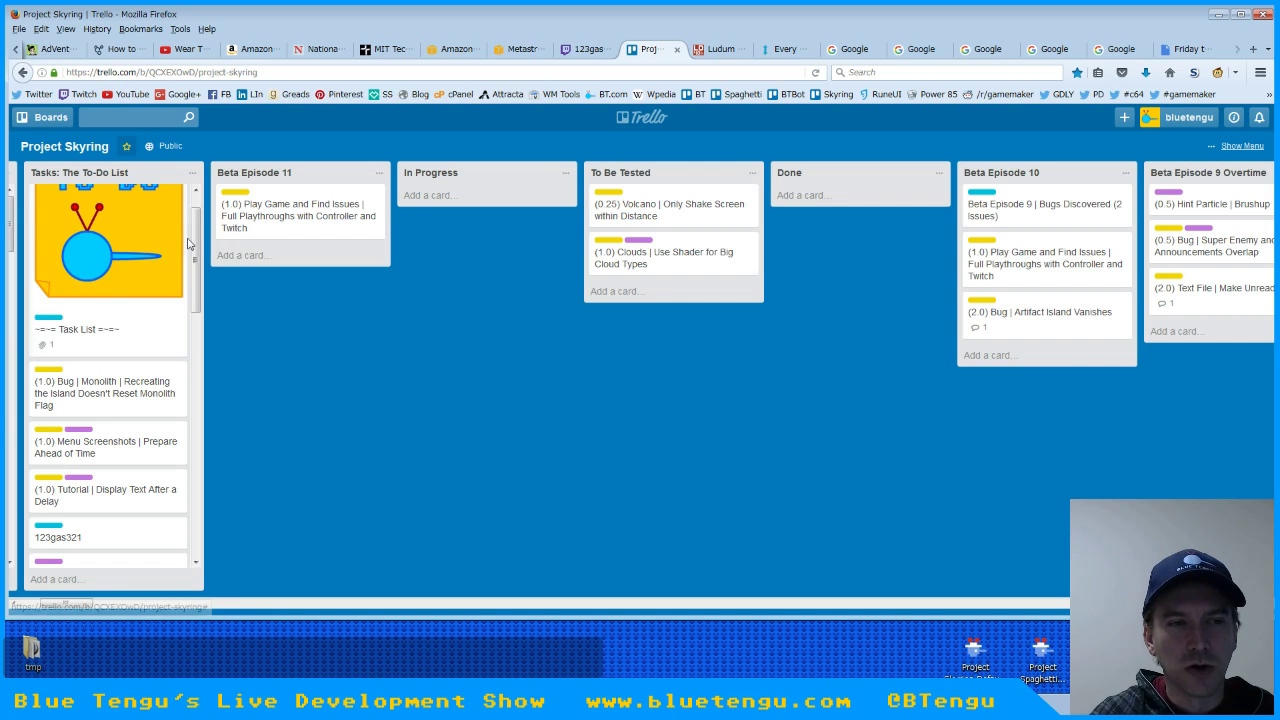
Scroll the To-Do list down to reveal cards like (2.0) Ground Player | Sprite.
drag(198, 240, 197, 315)
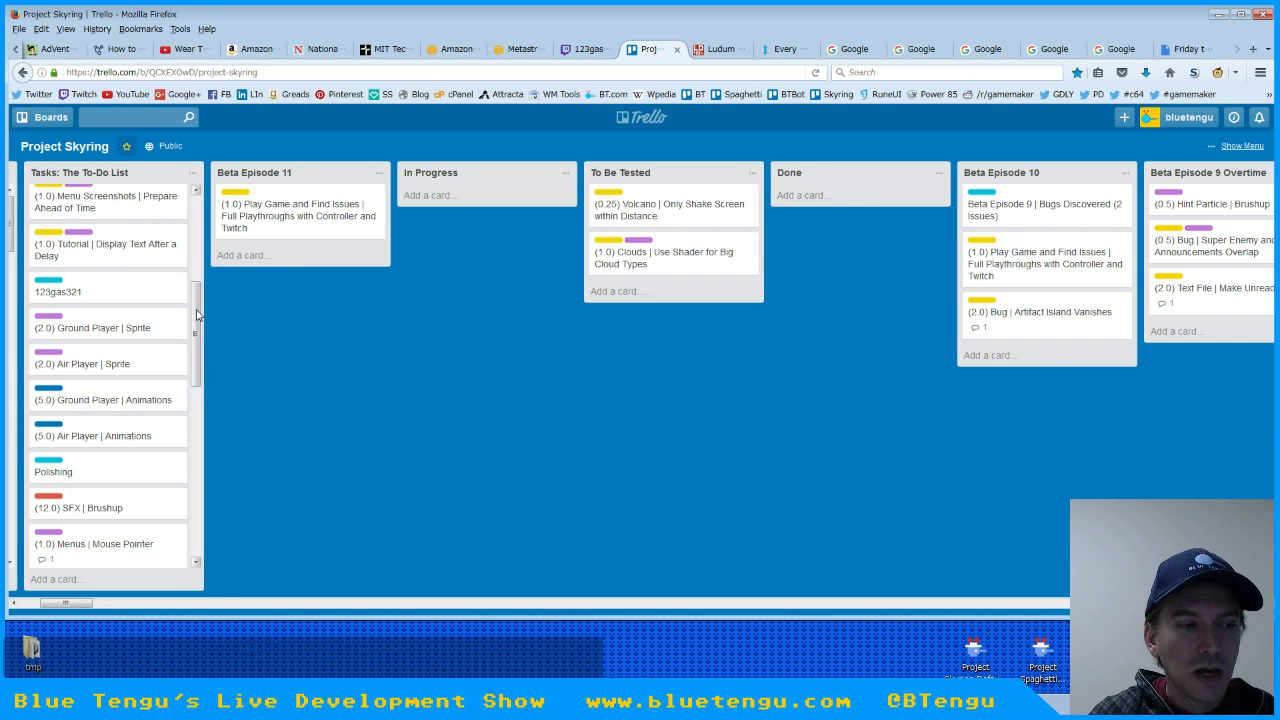